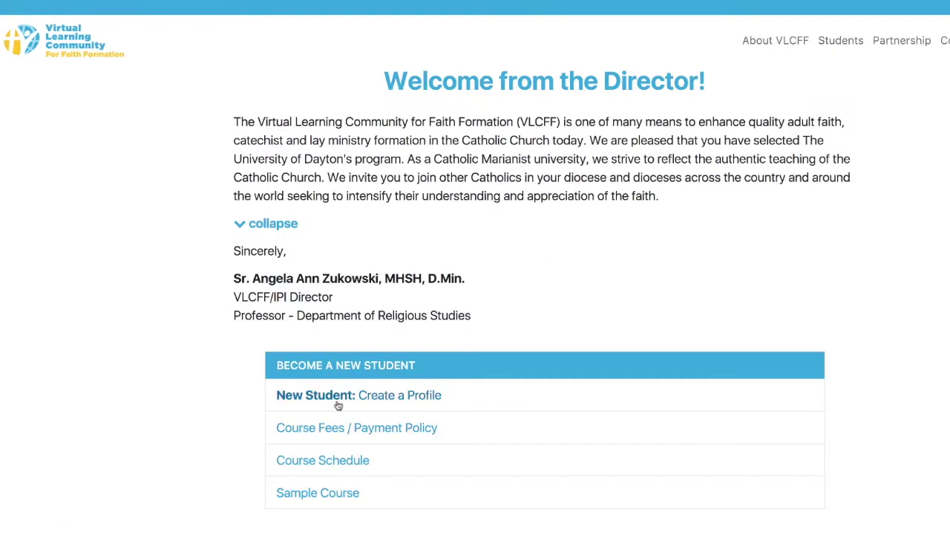
- Open the new student profile form and review its login, personal information, newsletter, diocese and miscellaneous sections
left_click(312, 395)
scroll(801, 321, "down", 1)
scroll(802, 321, "down", 3)
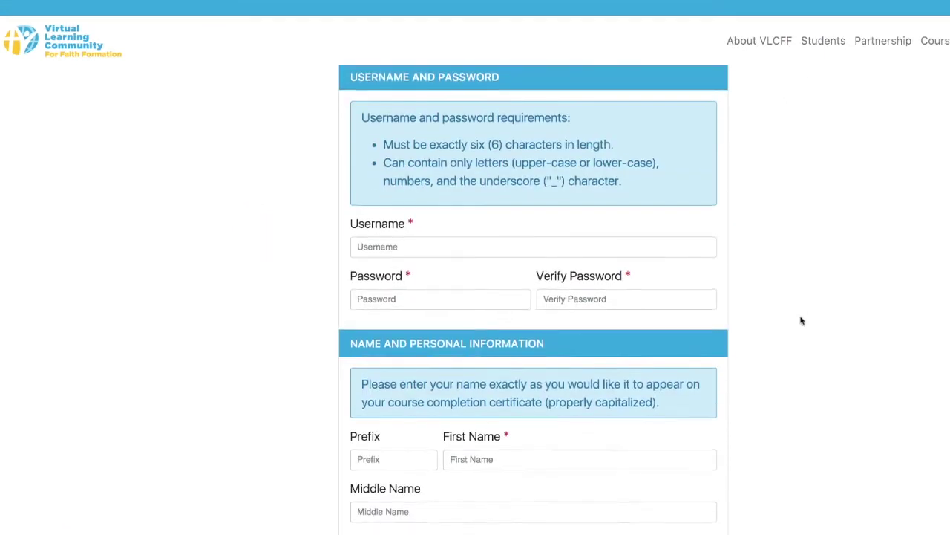
scroll(801, 320, "down", 3)
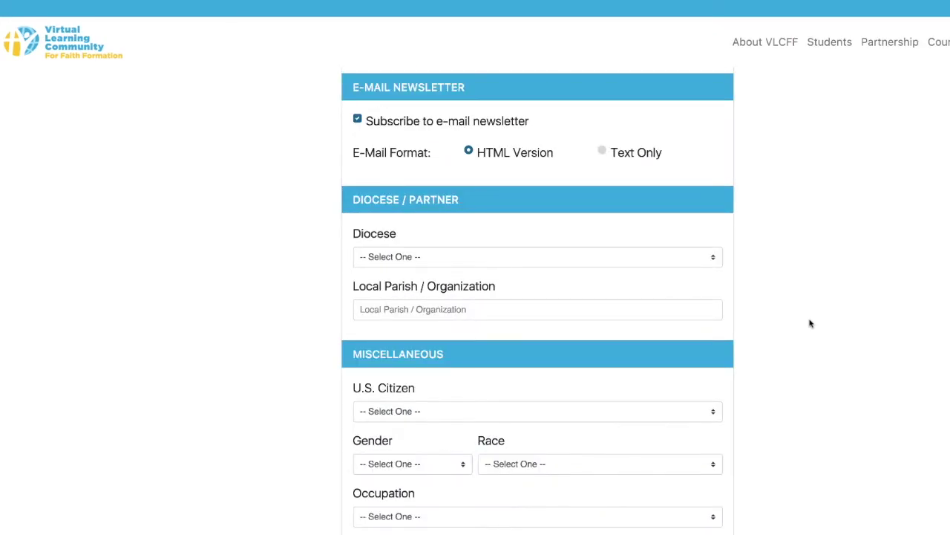
scroll(811, 323, "down", 5)
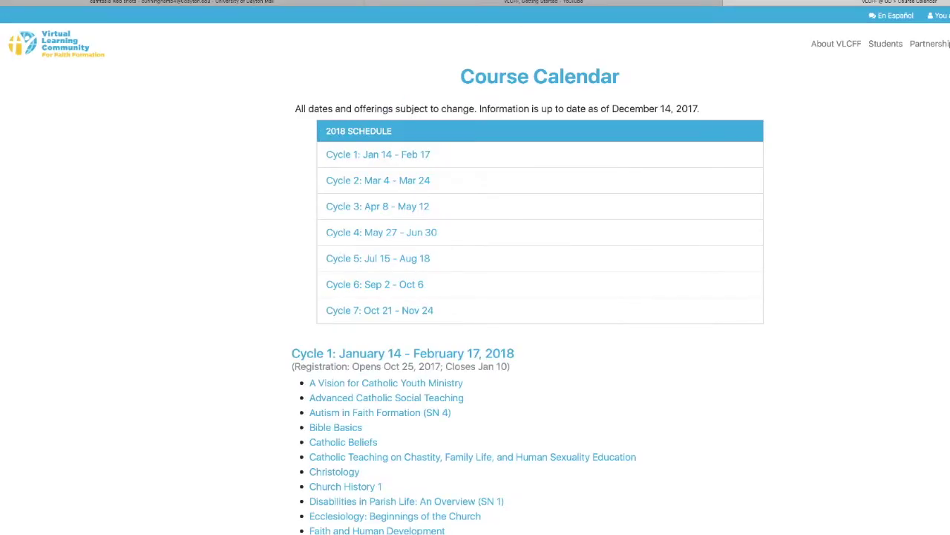
- Review the 2018 course calendar's cycles, reading through the Cycle 1 course list and the Cycle 2 seminars
scroll(539, 297, "down", 2)
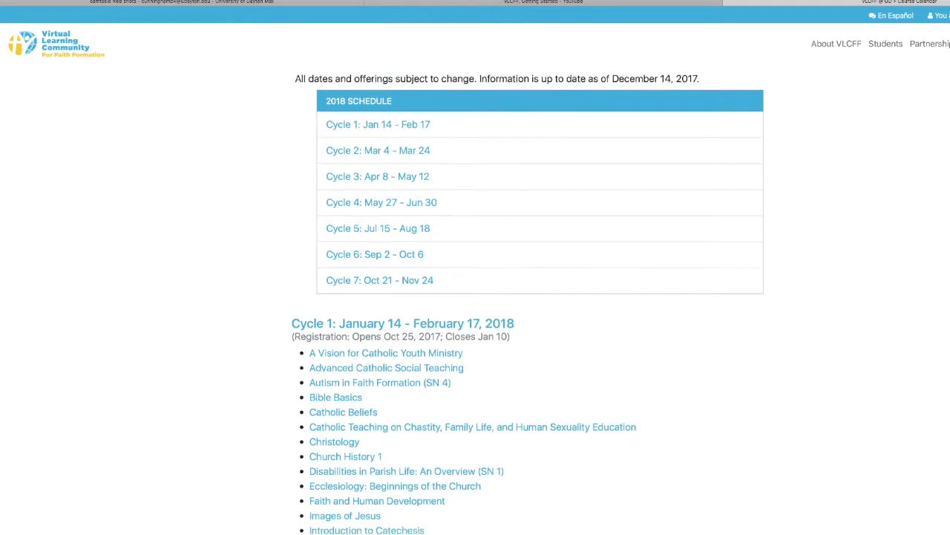
scroll(537, 297, "down", 3)
scroll(536, 297, "down", 3)
scroll(537, 297, "down", 5)
scroll(537, 297, "down", 3)
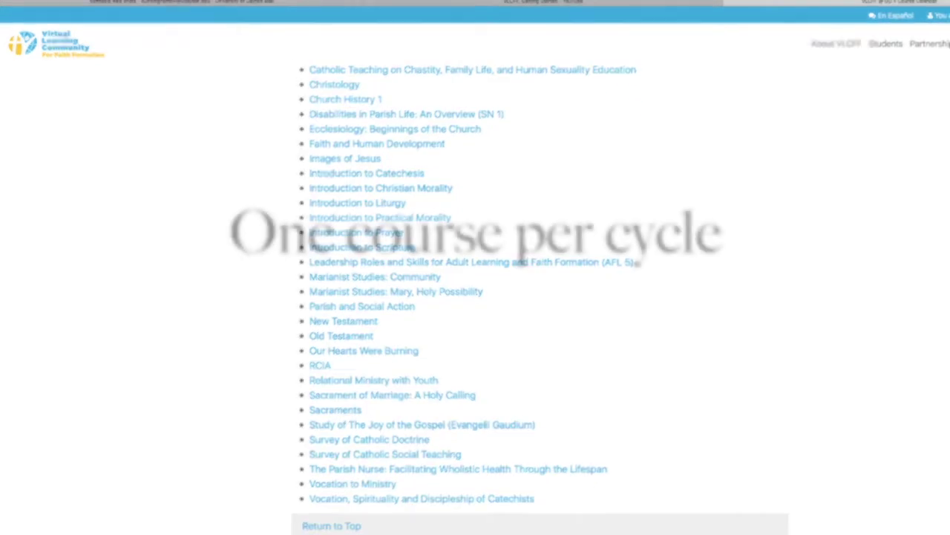
scroll(537, 297, "down", 2)
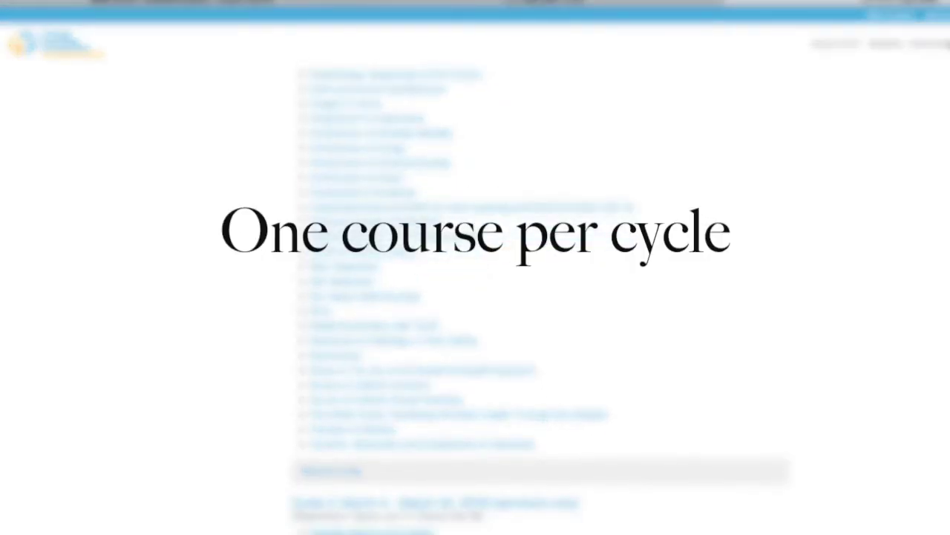
scroll(537, 297, "down", 2)
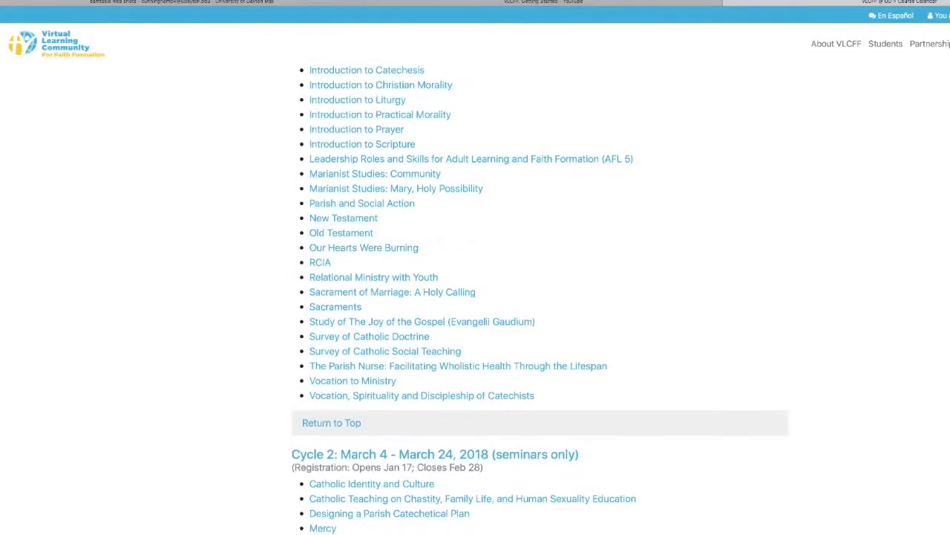
scroll(537, 297, "down", 2)
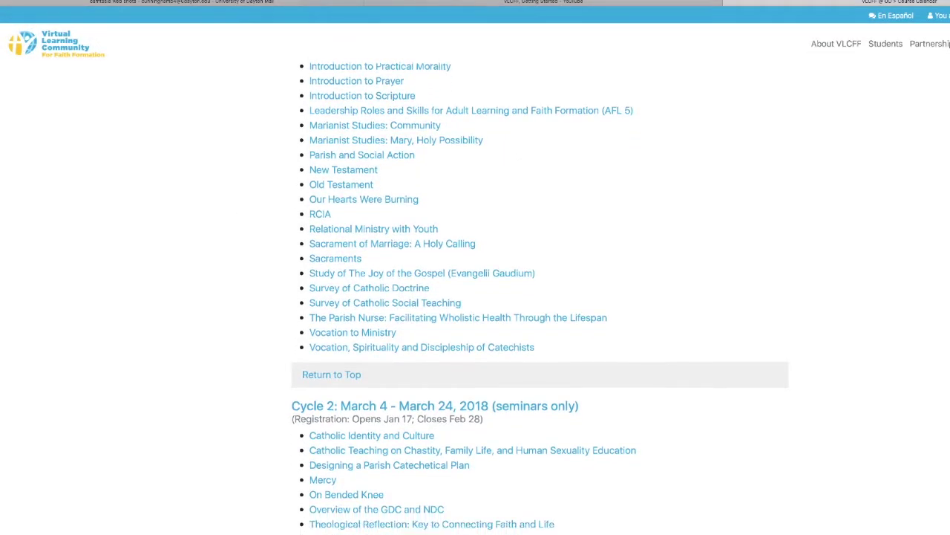
scroll(537, 297, "down", 3)
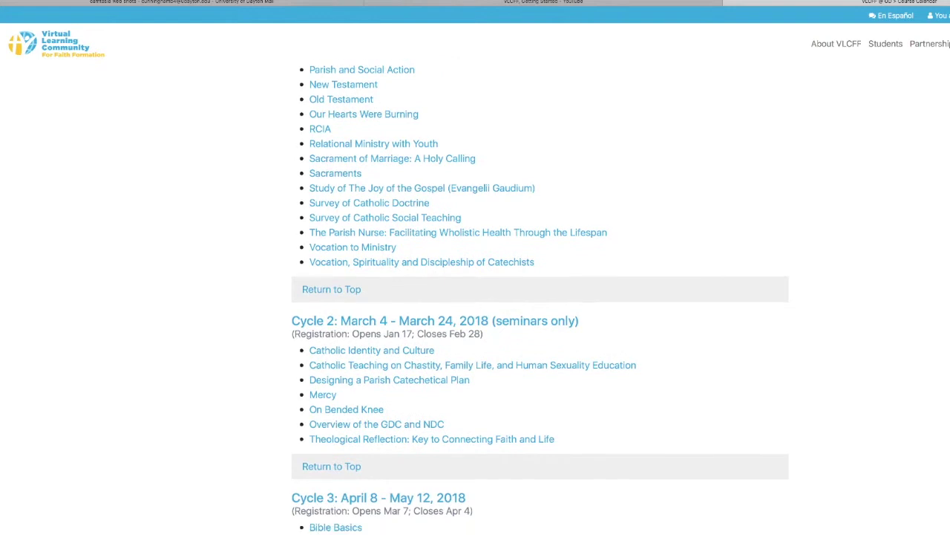
scroll(537, 297, "down", 1)
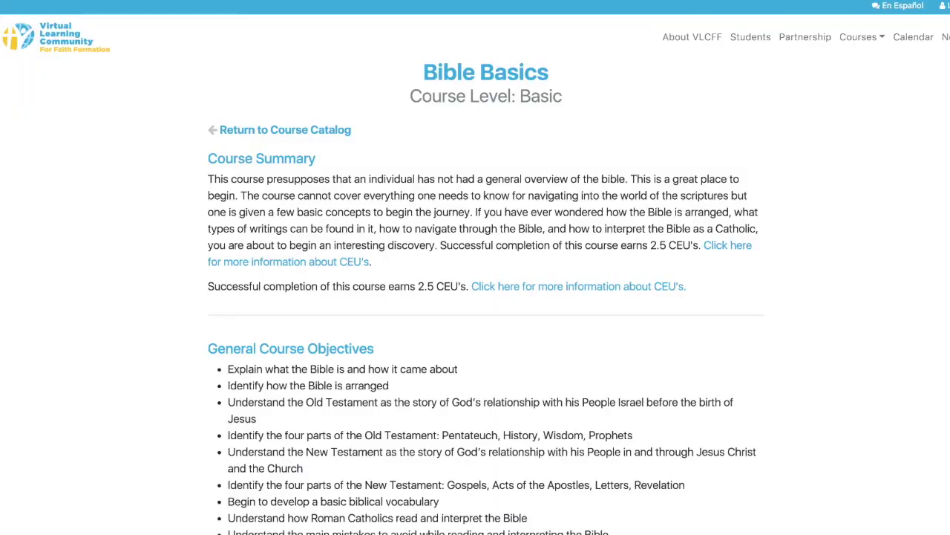
- Review the Bible Basics course page and open the order link for its required book
scroll(483, 297, "down", 6)
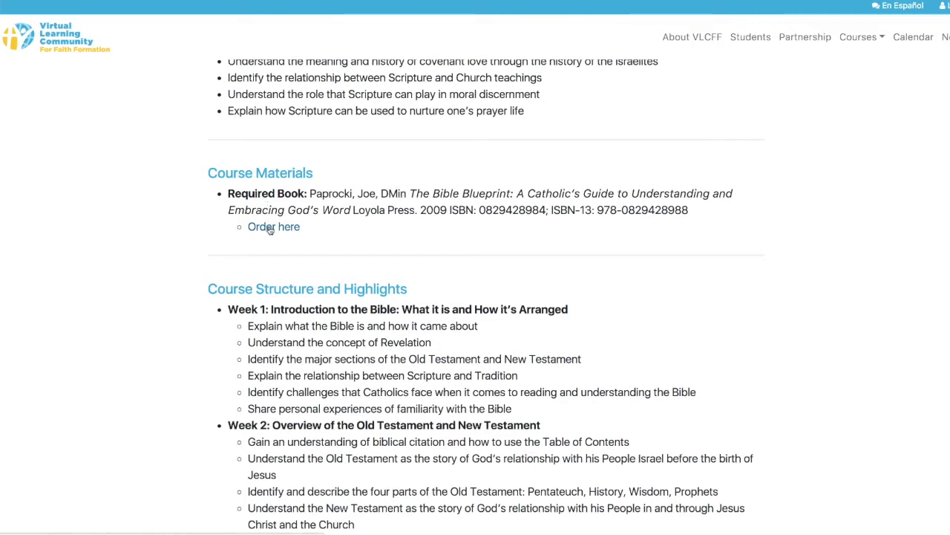
left_click(271, 227)
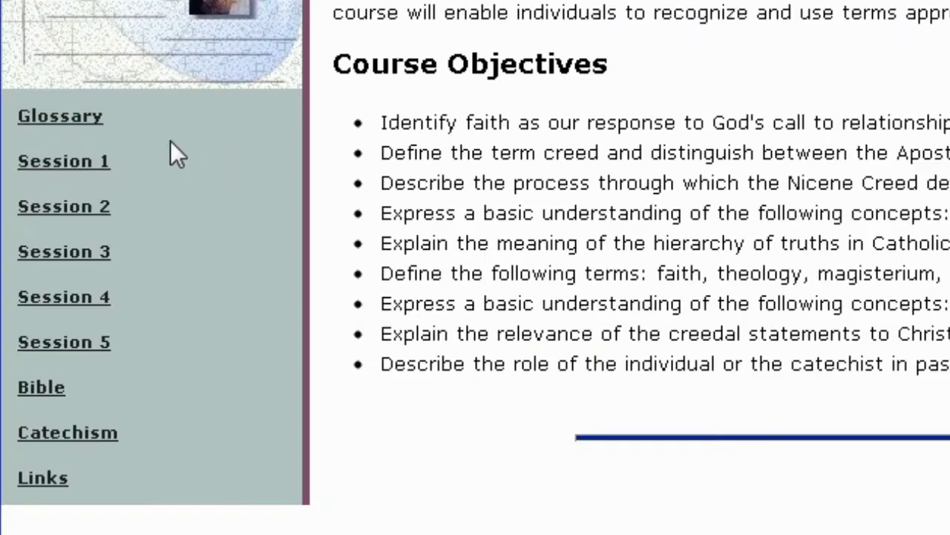
- Open Session 4 of Catholic Beliefs B and print the printer-friendly version of its Weekly Study Chart
left_click(102, 208)
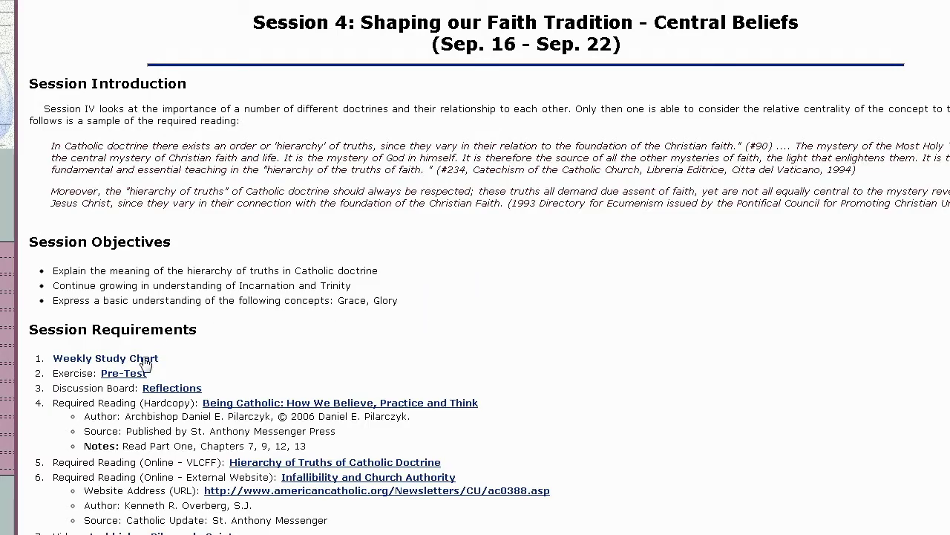
left_click(142, 359)
left_click(748, 97)
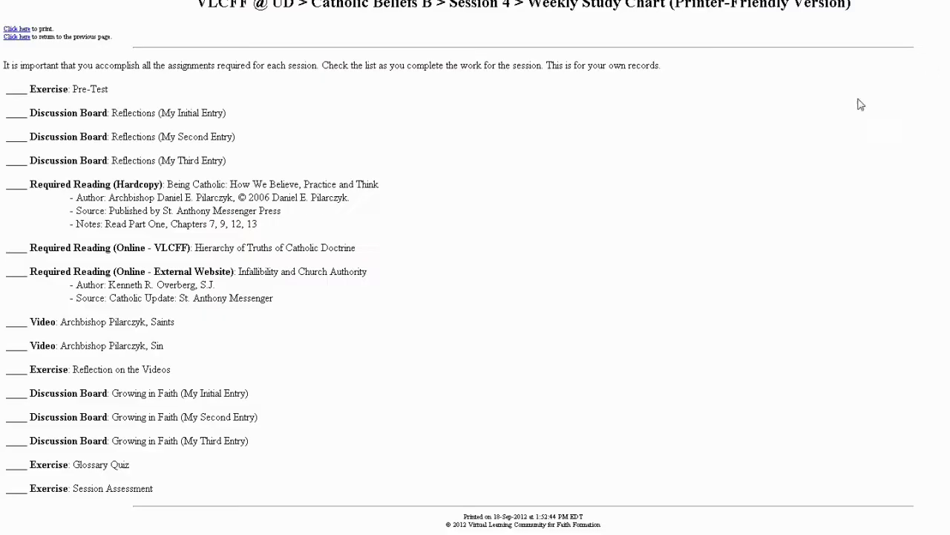
left_click(16, 29)
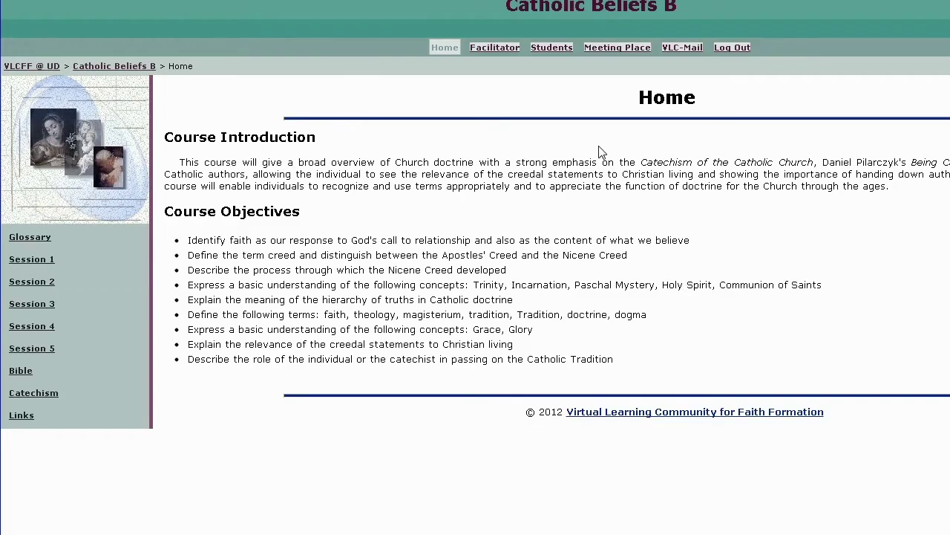
- Open VLC-Mail from the Catholic Beliefs B course home page
left_click(689, 49)
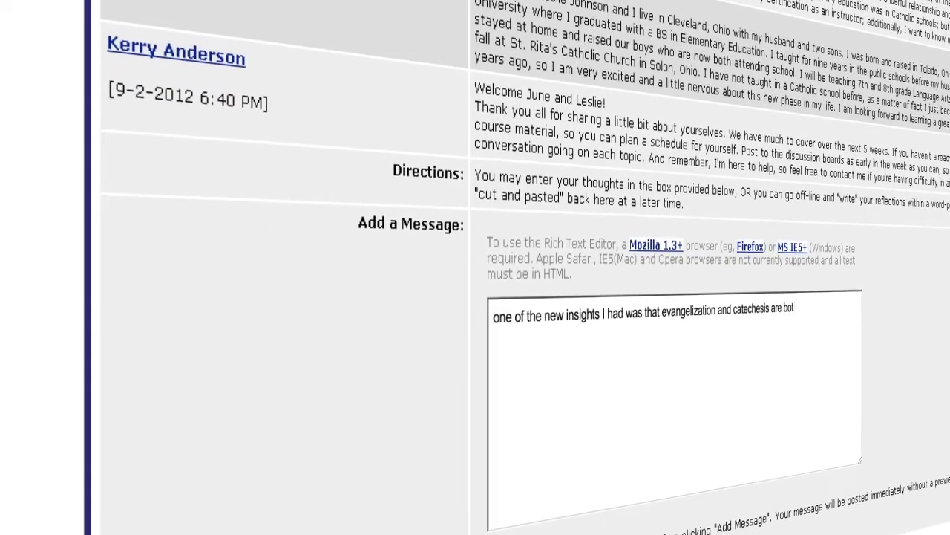
- Continue the discussion message on evangelization and catechesis with "In so many ways I don't think of myself in either of those roles but after these readings"
type("In so many ways I don't think of myself in either of those roles but after these r")
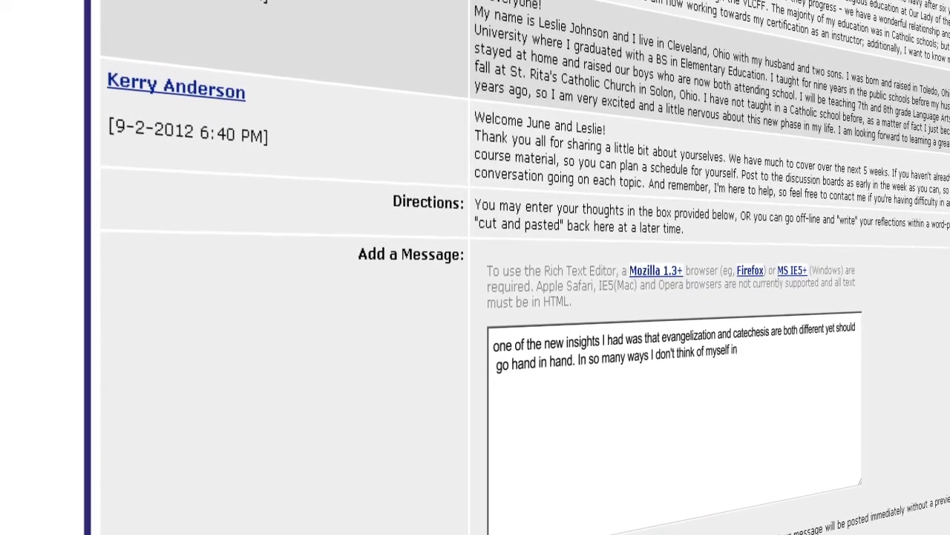
type("eadings I can begin I")
- Write the discussion message "Our witness to the place of reflection in our own discipleship is a critical ingredient in forming students as reflective disciples."
type("Our witness to the place")
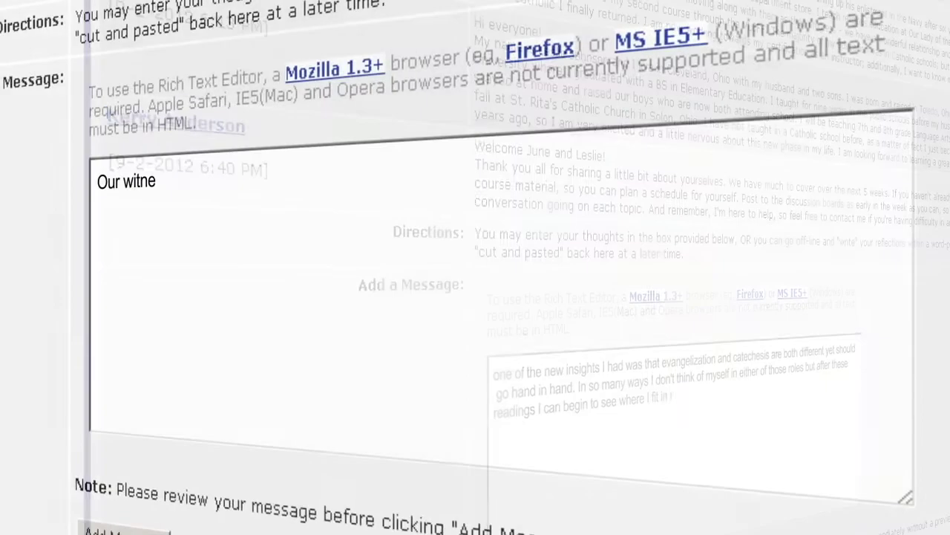
type(" of reflection in our own discipl")
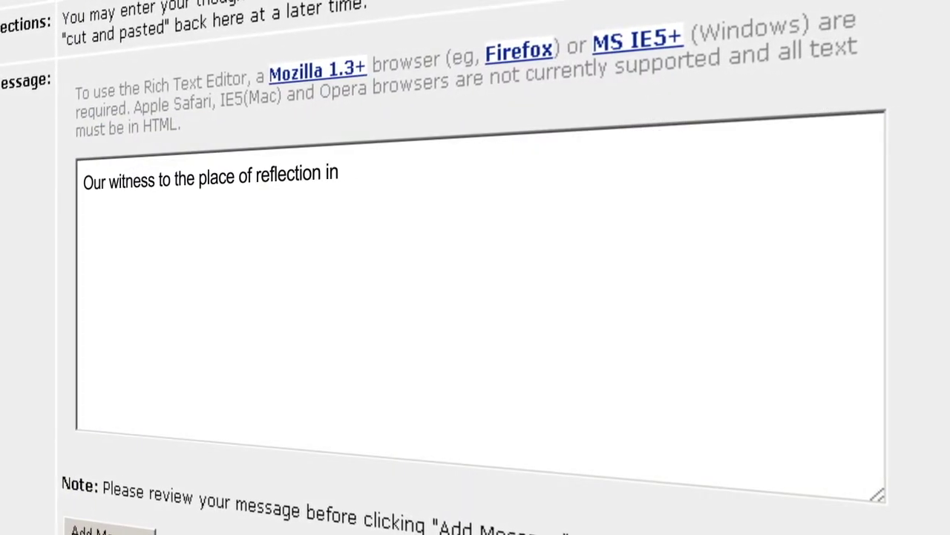
type("eship is a critical ingredient in")
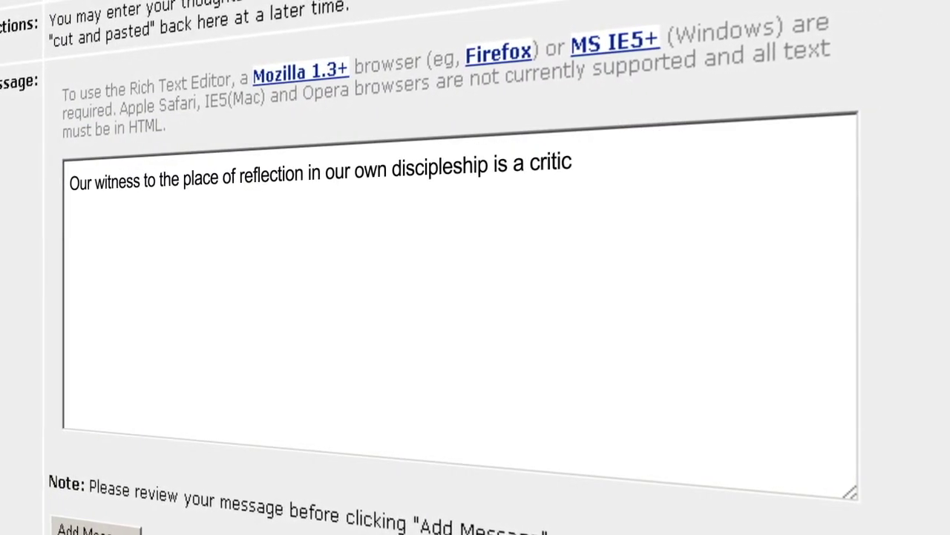
type(" forming students as reflective d")
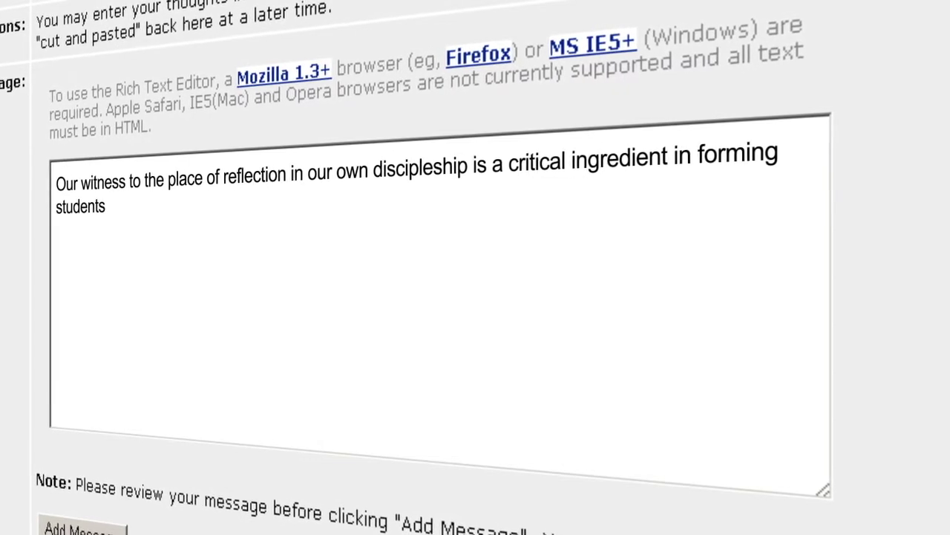
type("isciples. Our own use of")
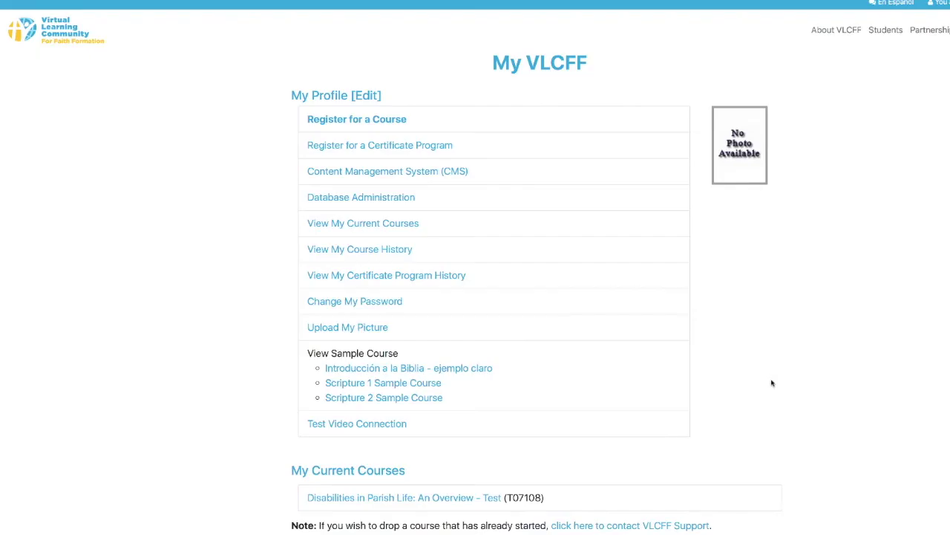
- Open the profile picture upload page and start choosing an image file from the computer
left_click(372, 333)
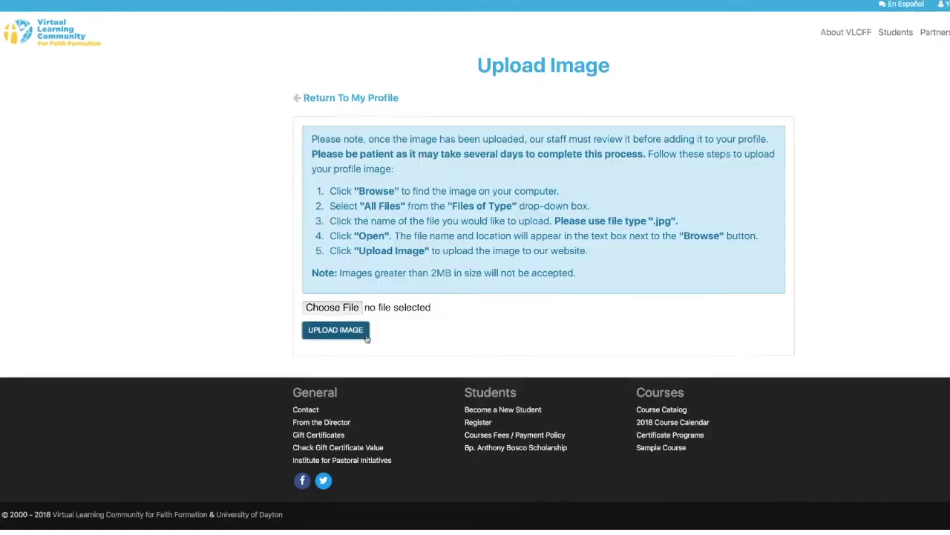
left_click(335, 311)
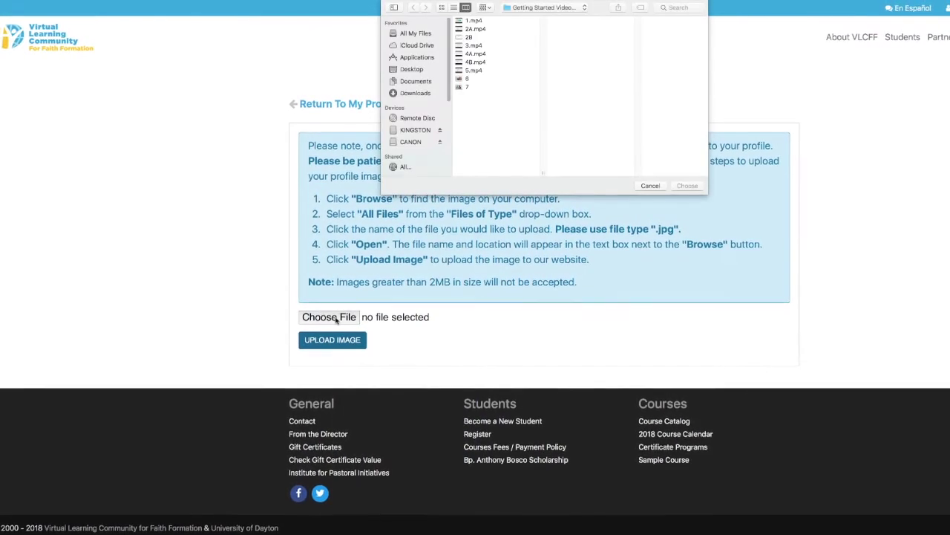